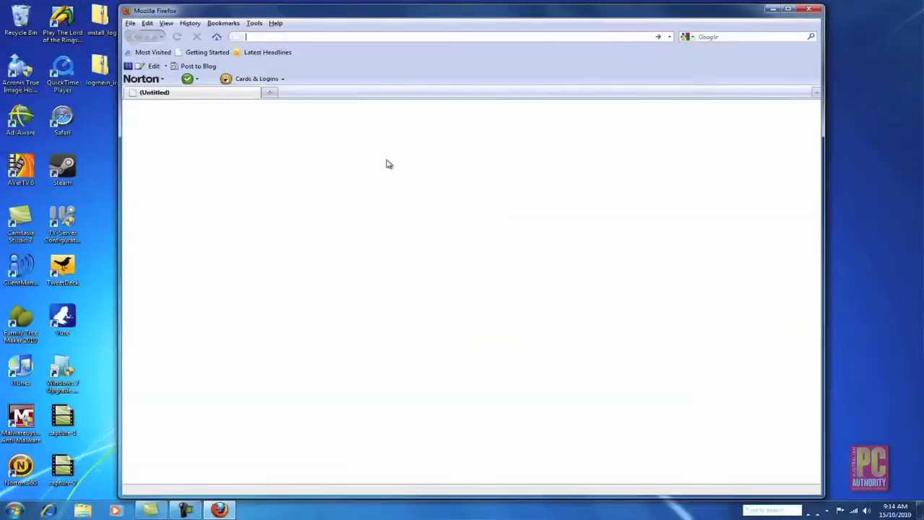
text(www.)
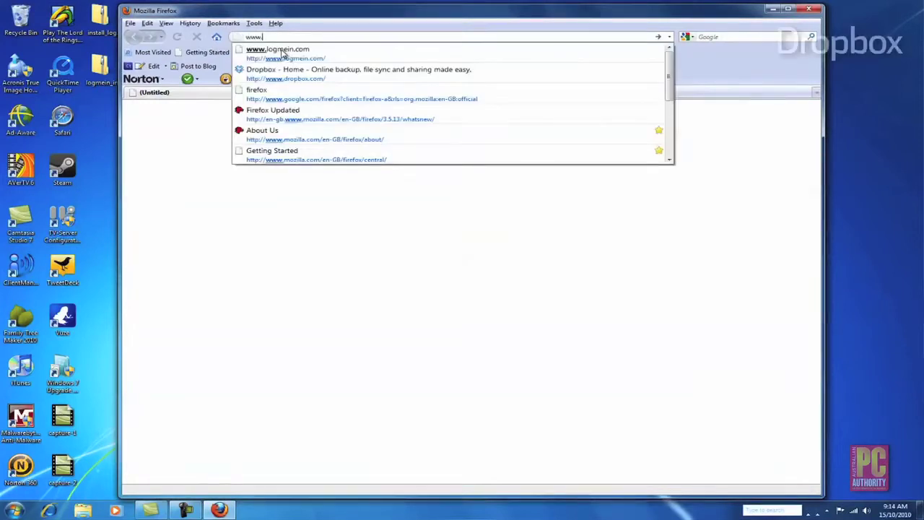
text(dropbox.com)
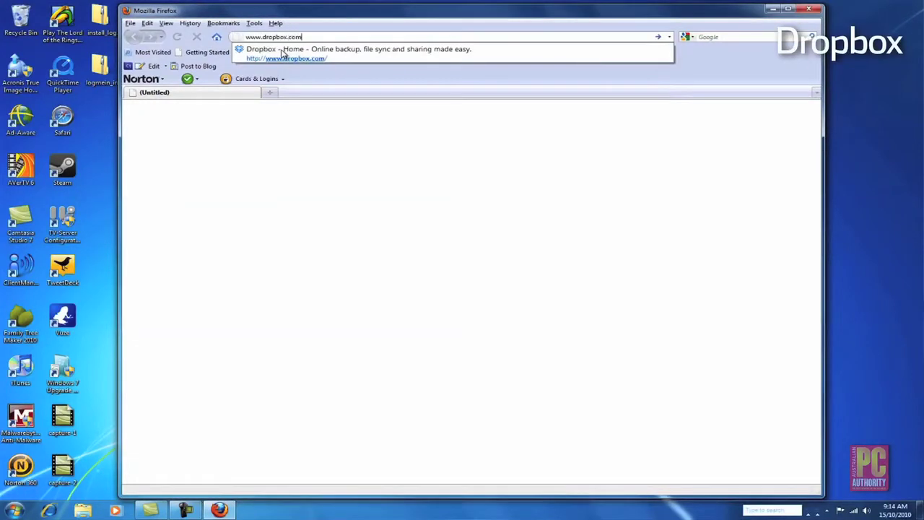
key(Return)
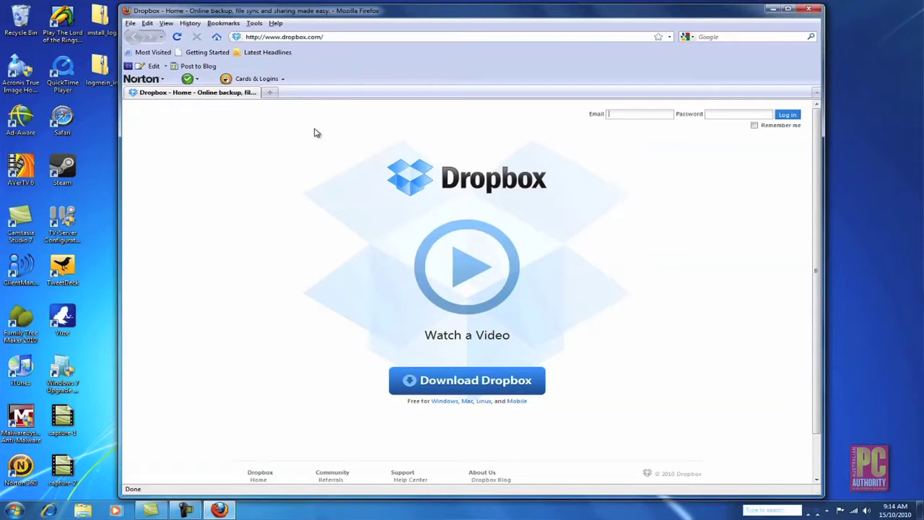
click(436, 385)
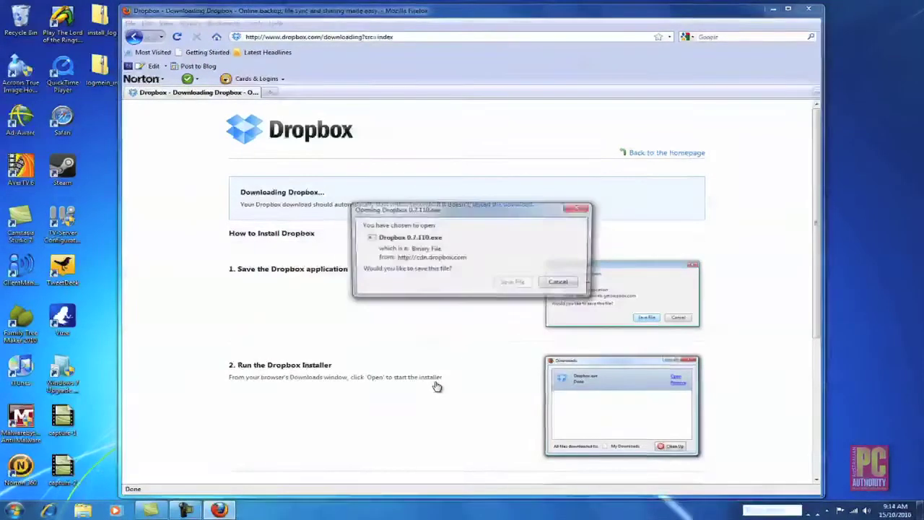
click(525, 283)
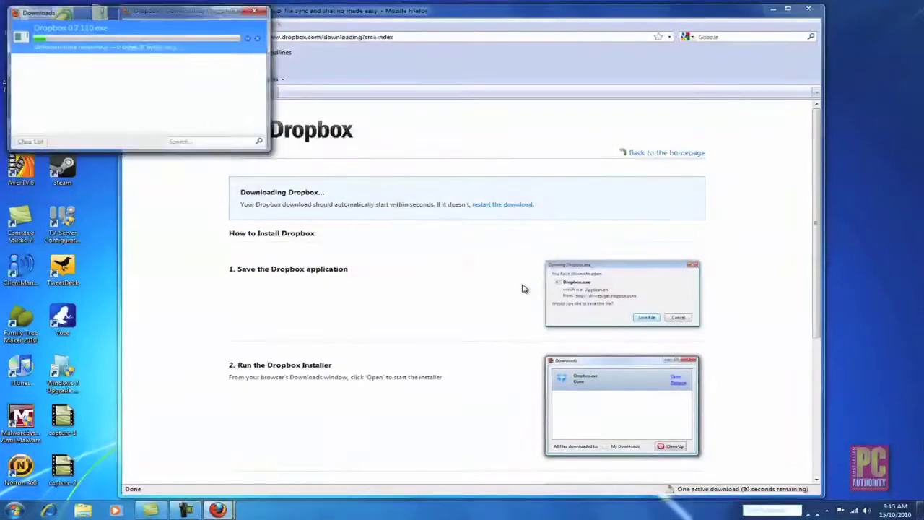
double_click(72, 31)
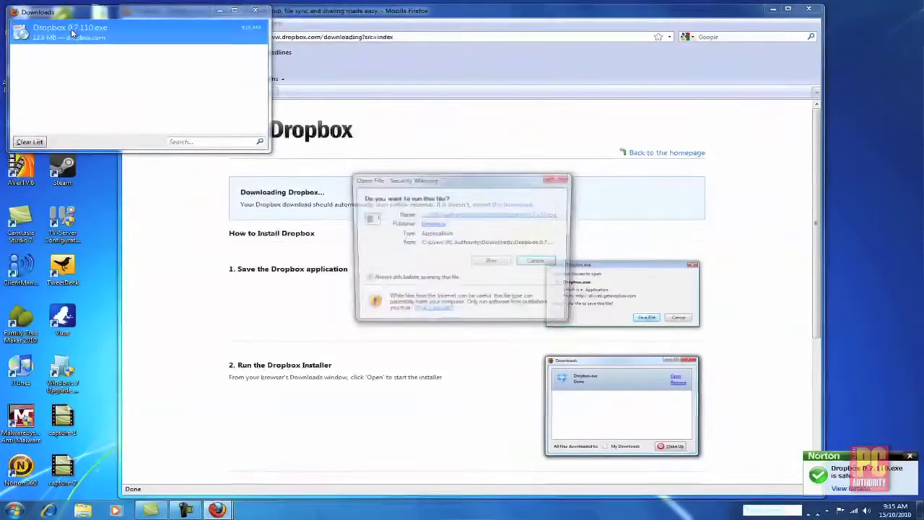
click(494, 263)
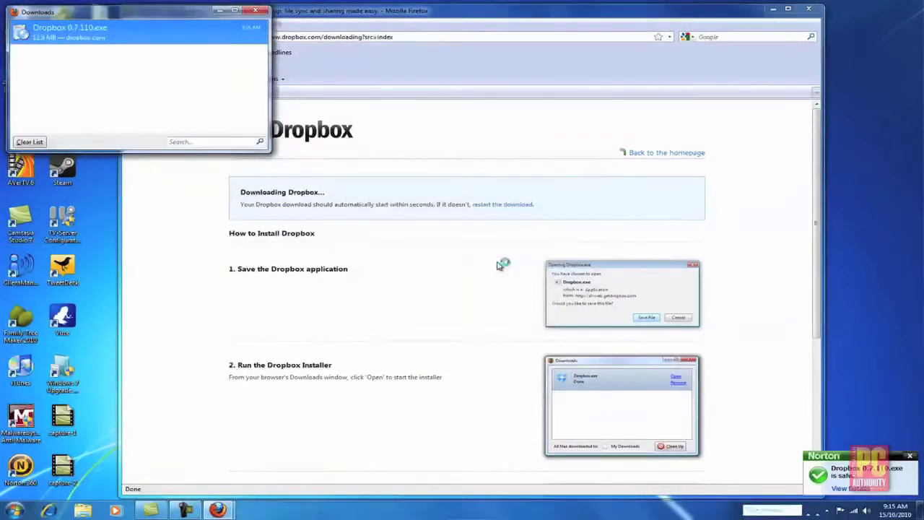
Install Dropbox and create a new account, agreeing to the Terms of Service, to link this computer.
click(254, 11)
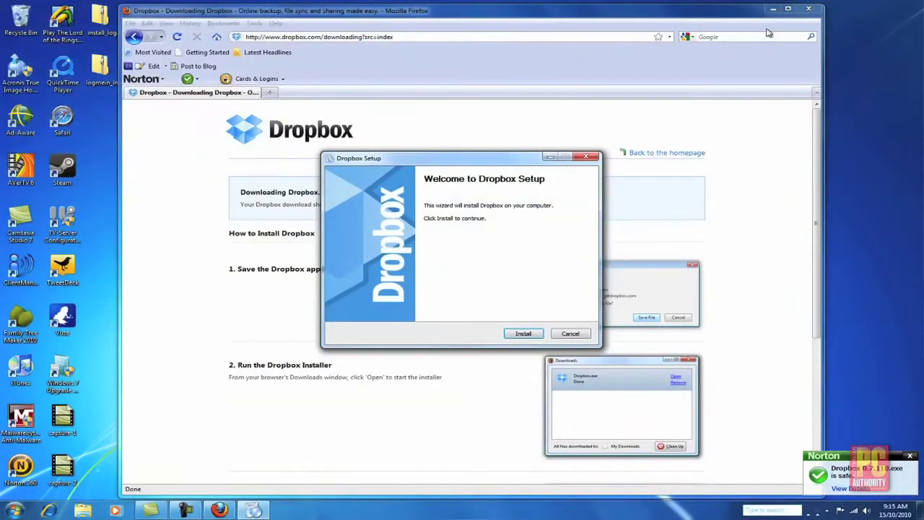
click(773, 8)
click(525, 336)
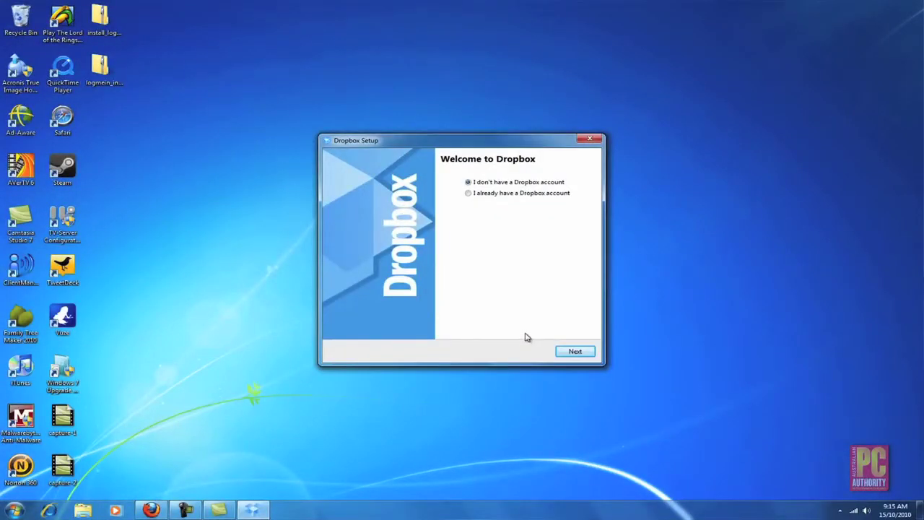
click(575, 352)
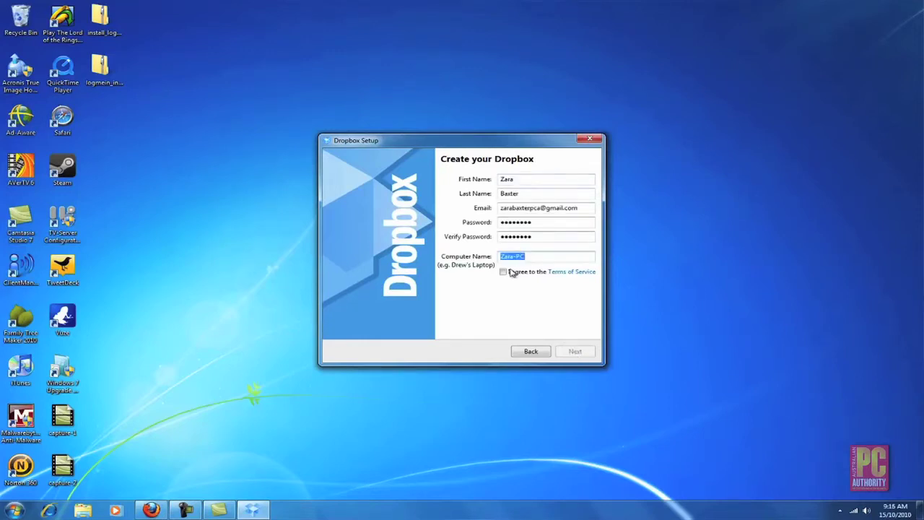
click(503, 272)
click(570, 353)
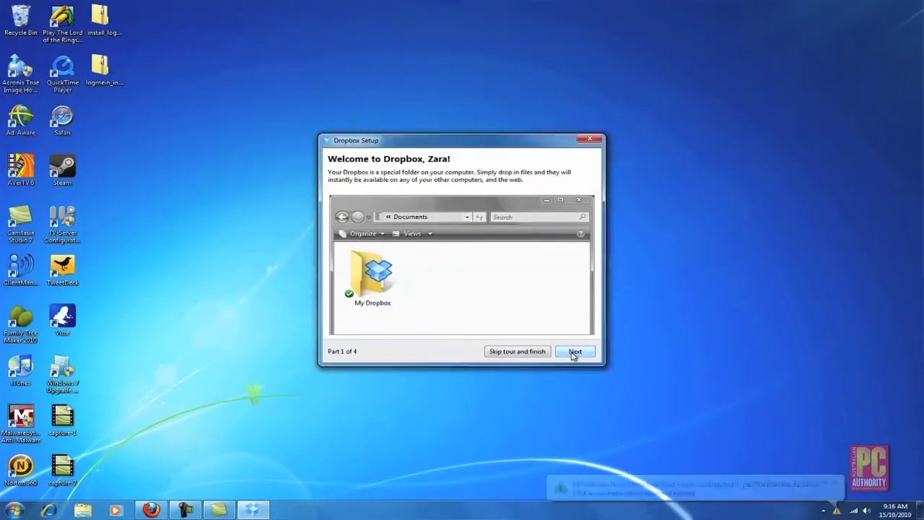
Step through all parts of the Dropbox tour and finish setup, opening the My Dropbox folder.
click(574, 353)
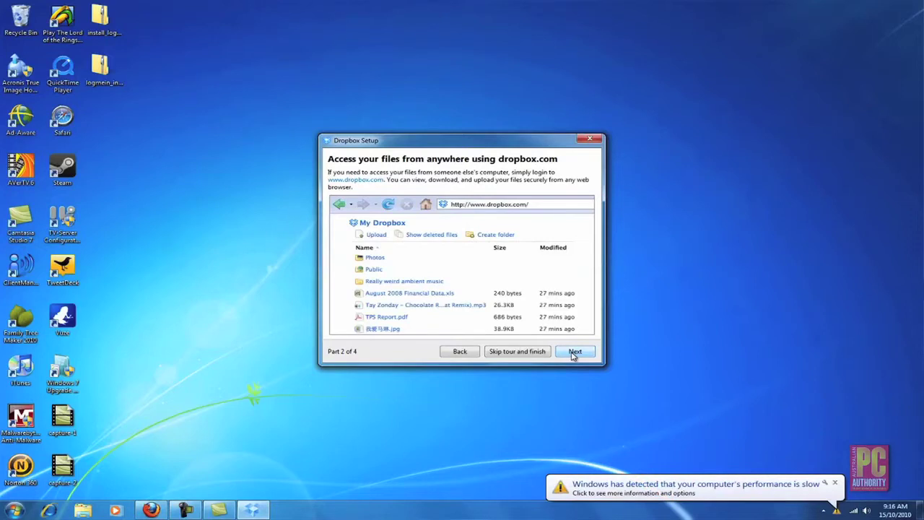
click(574, 353)
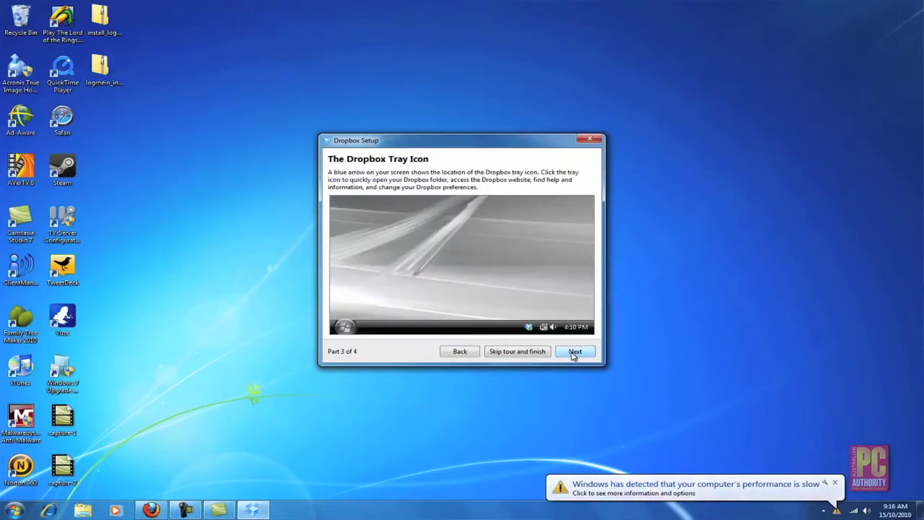
click(574, 353)
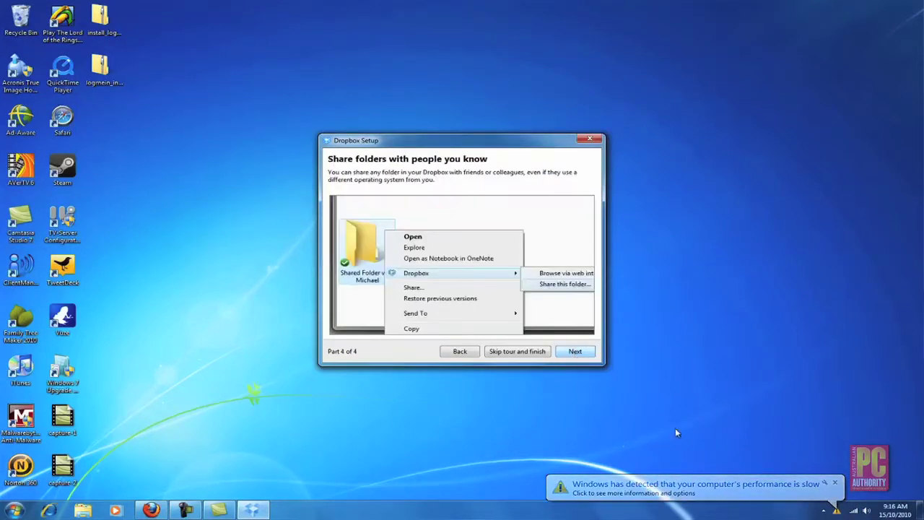
click(574, 352)
click(575, 352)
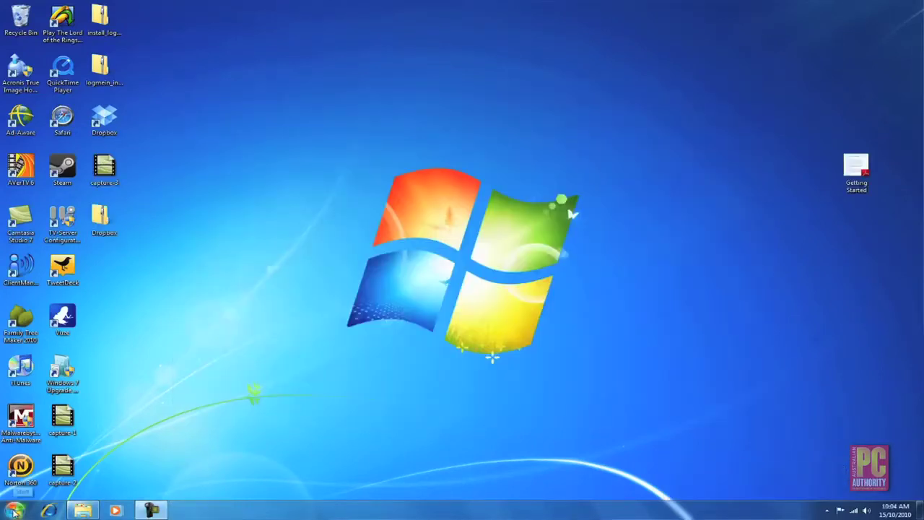
click(14, 511)
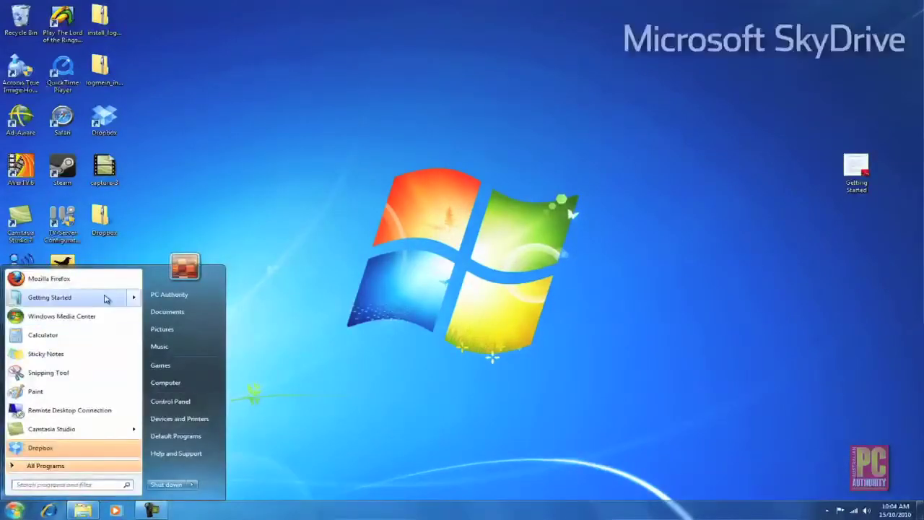
Launch Firefox, load explore.live.com/windows-live-skydrive and scroll down the 25 GB storage page.
click(107, 282)
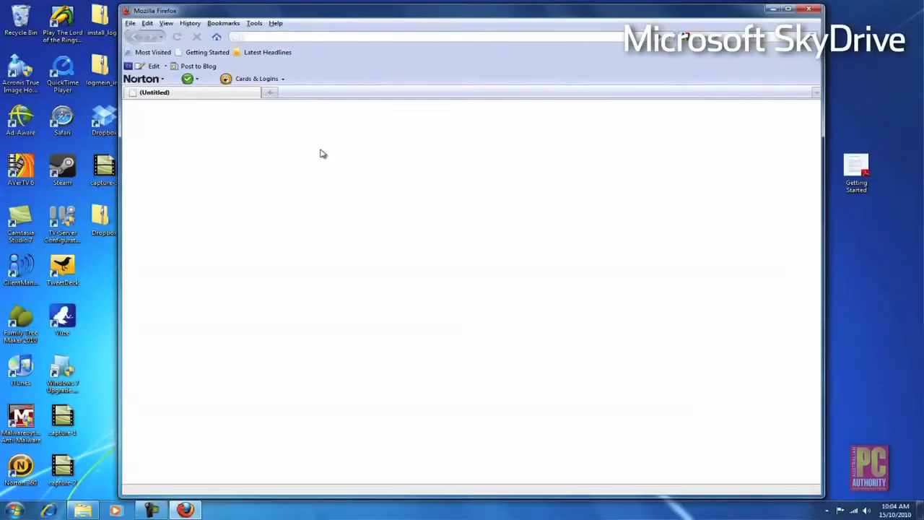
text(e)
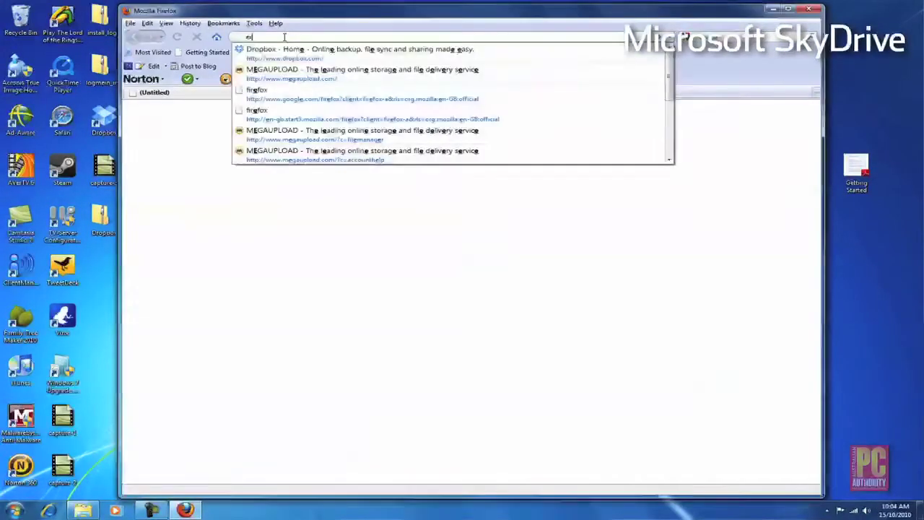
text(xplore.live)
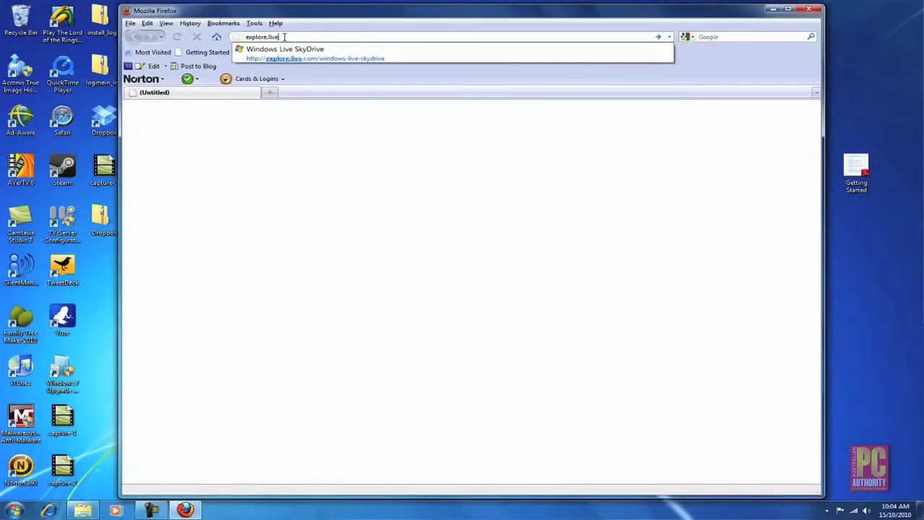
text(.com/windows-l)
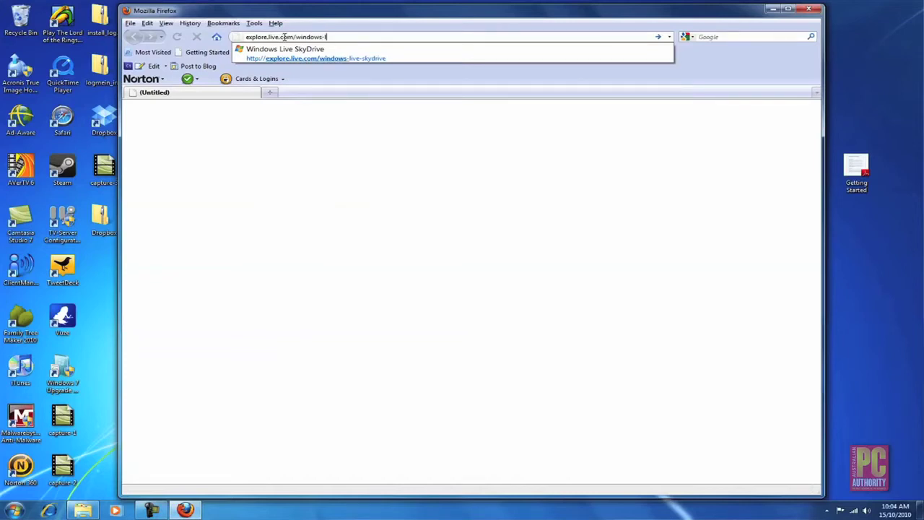
text(ive-skydrive)
key(Return)
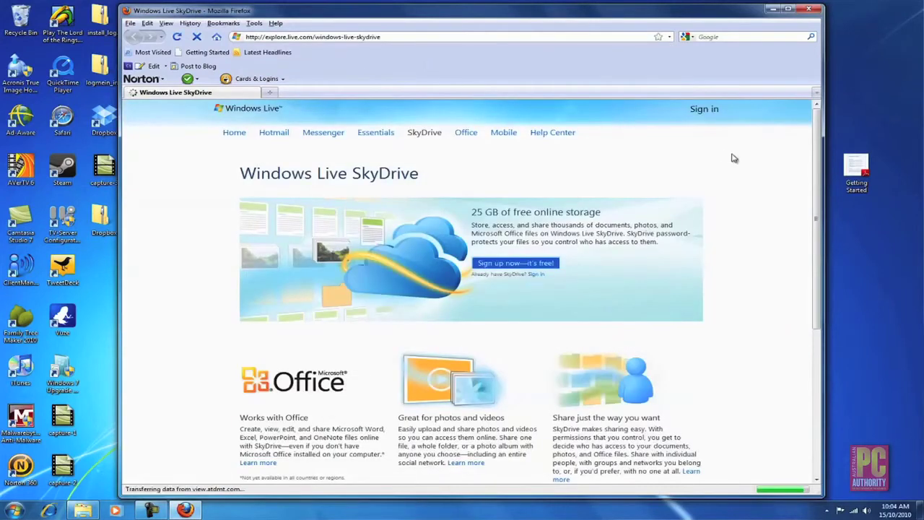
scroll(817, 188, down, 1)
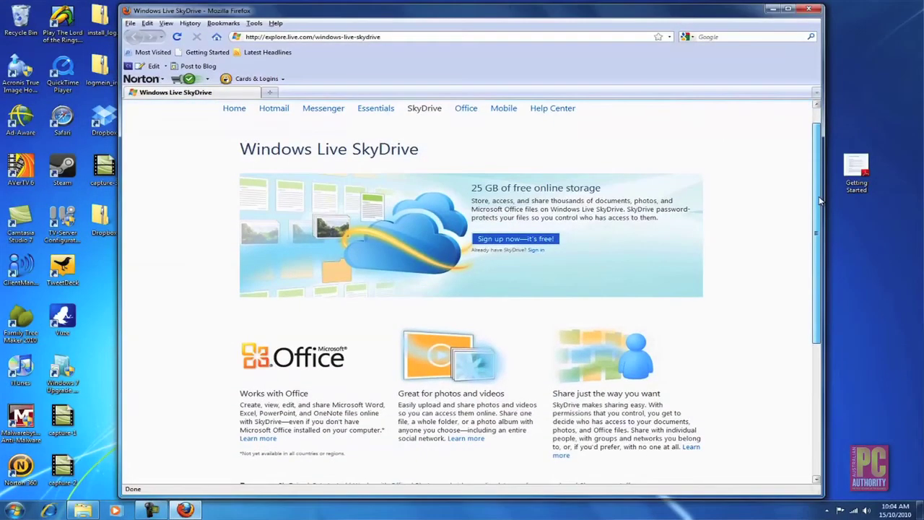
Sign up for a new Windows Live account and submit the completed registration form.
click(526, 243)
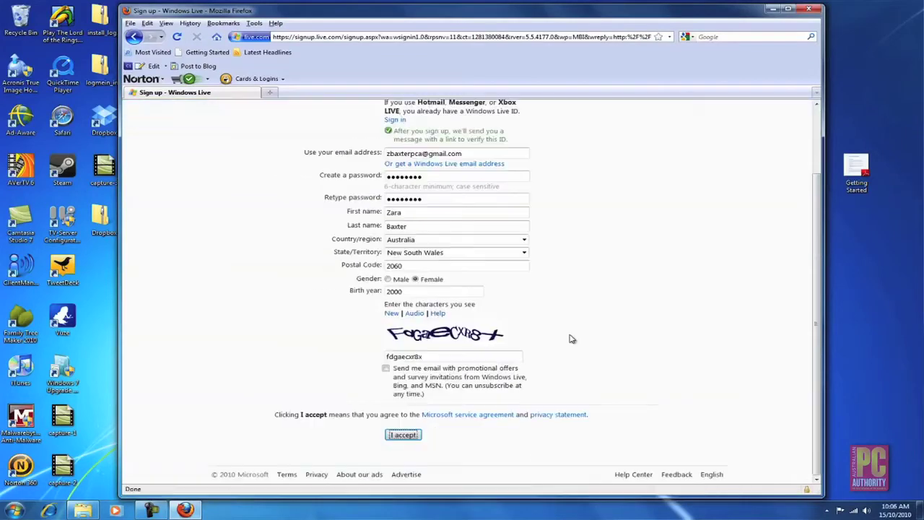
click(402, 434)
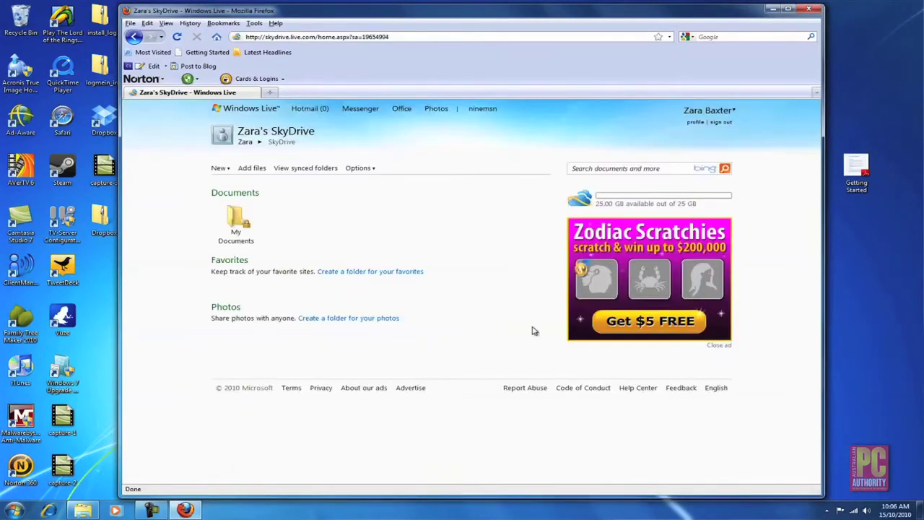
Open the empty My Documents folder and bring up its Add files upload page.
click(236, 225)
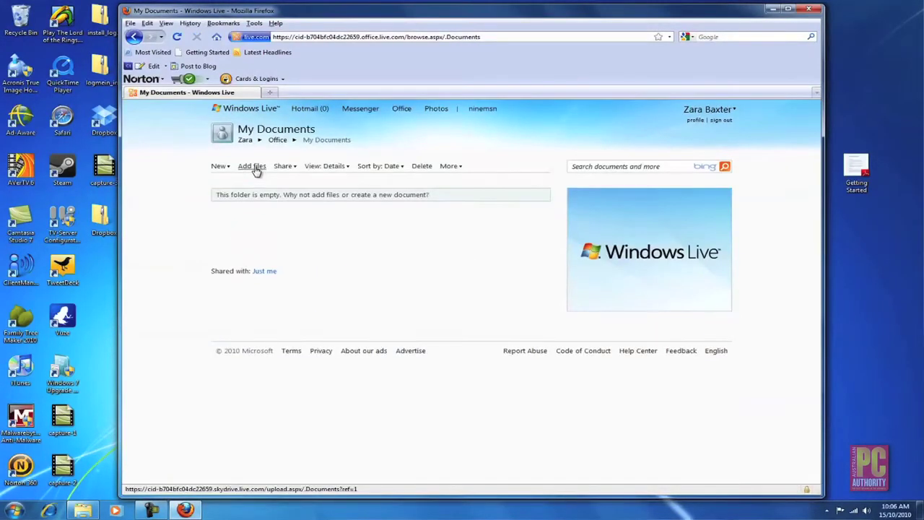
click(253, 166)
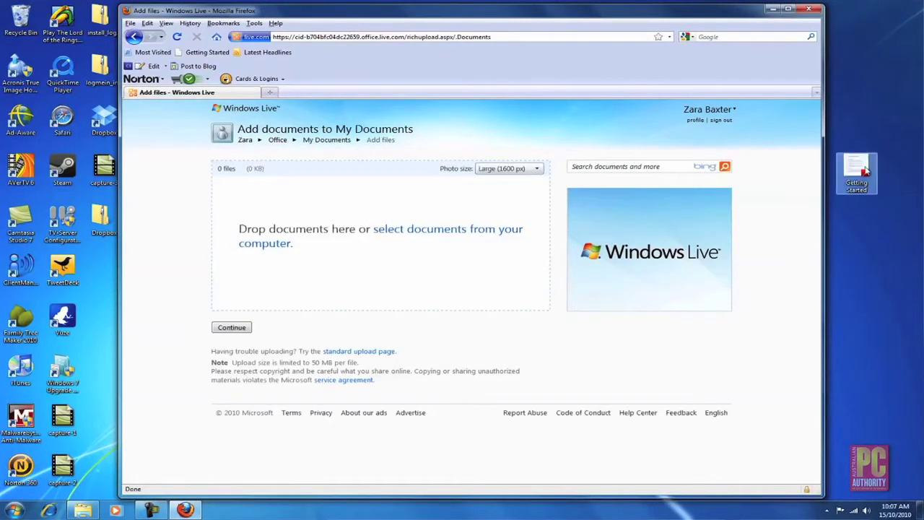
Drag the Getting Started document from the desktop into My Documents, then start a new Firefox window.
drag(865, 171, 370, 221)
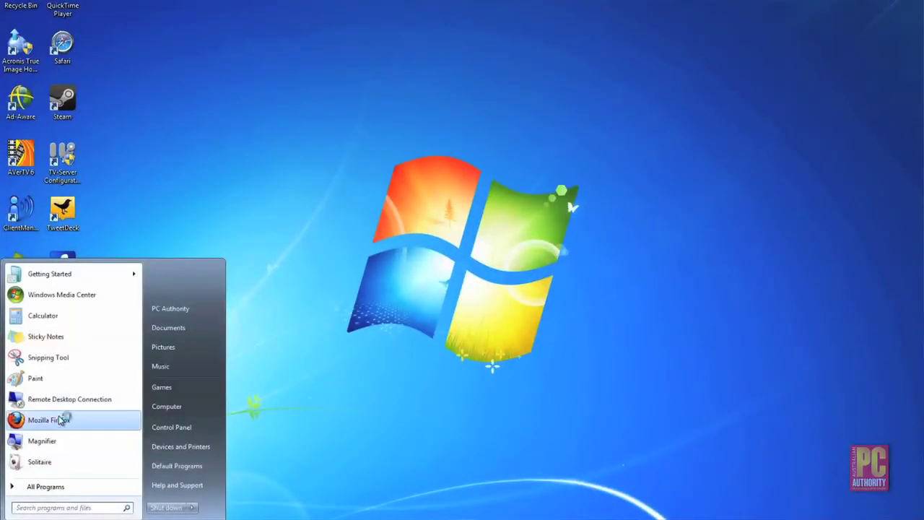
click(61, 420)
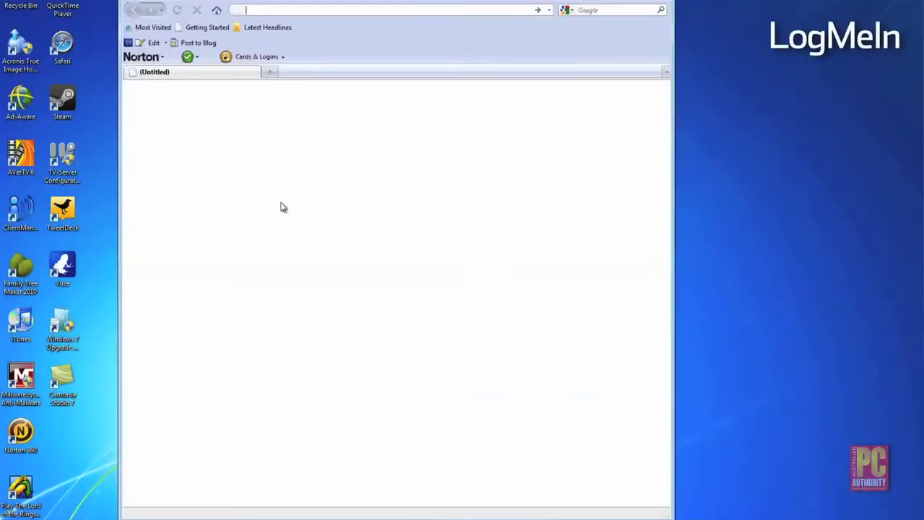
text(www.logmein)
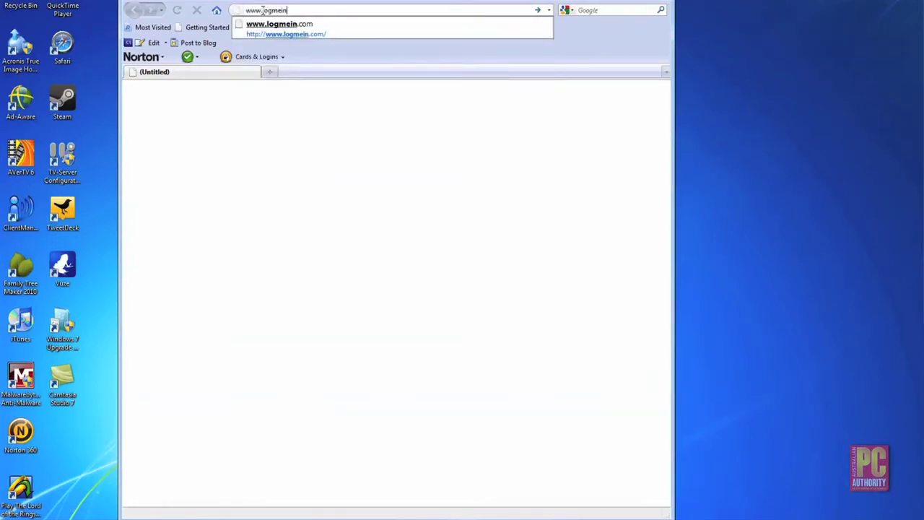
text(.com)
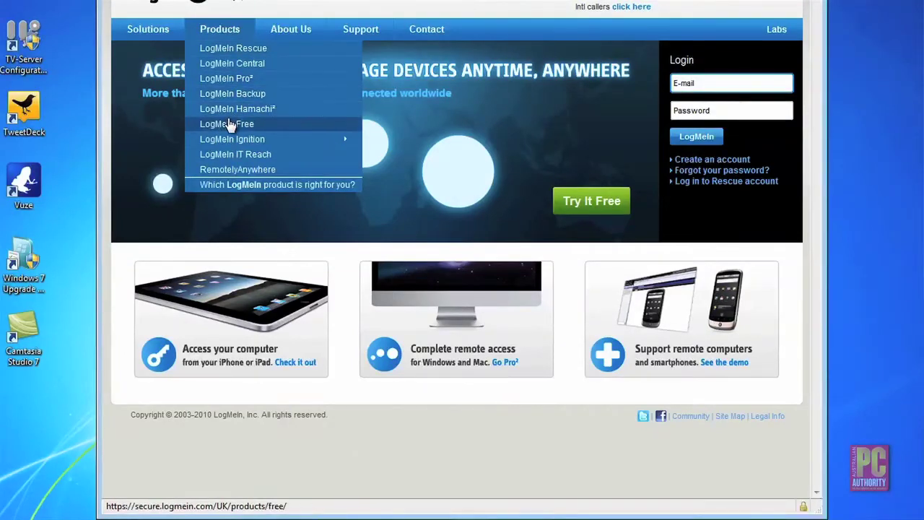
click(276, 128)
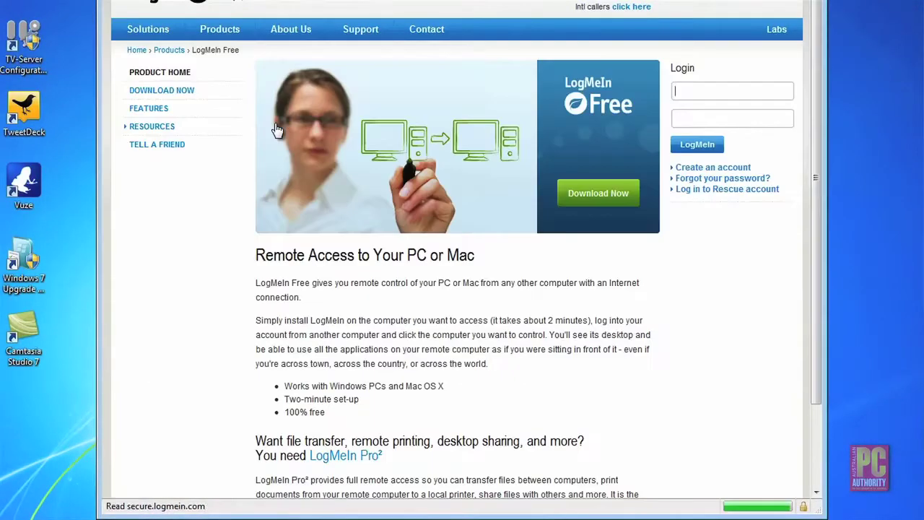
Start the LogMeIn Free download and create an account with an e-mail address and password.
click(588, 195)
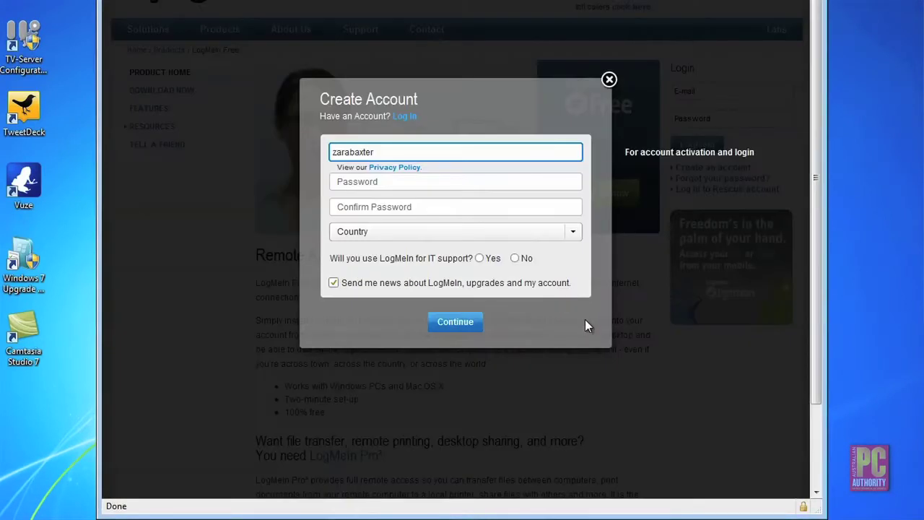
key(Tab)
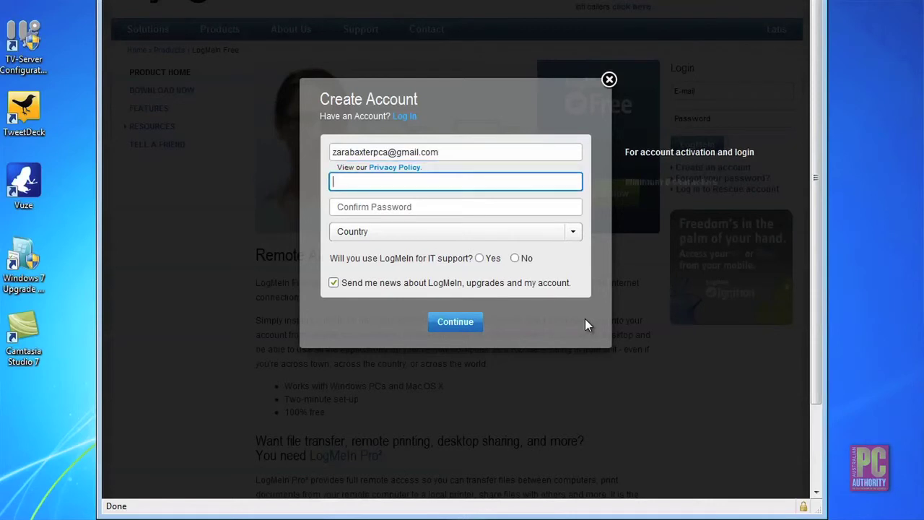
text(********)
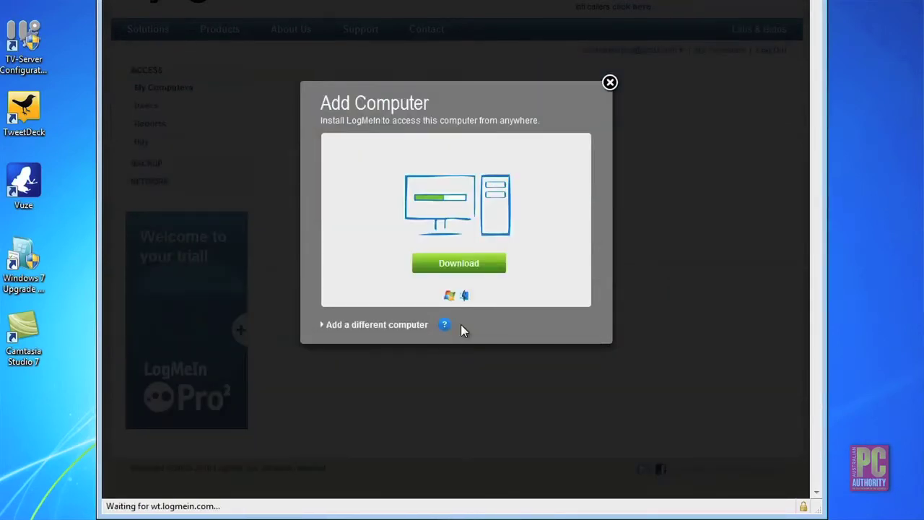
Download the LogMeIn host installer for this computer and run it.
click(479, 269)
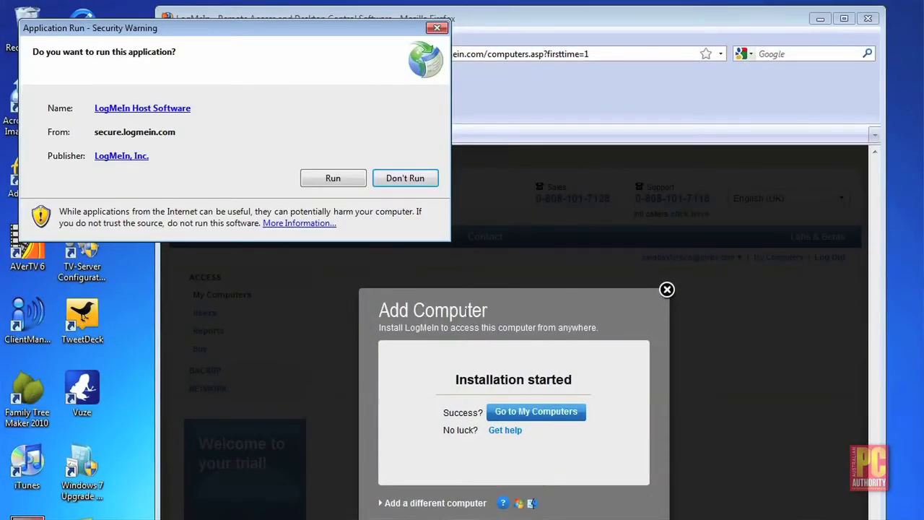
click(332, 178)
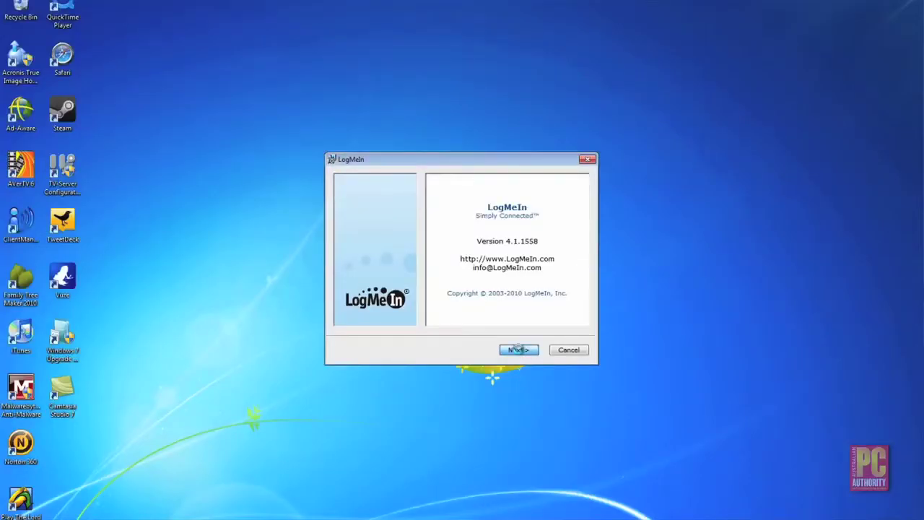
click(517, 350)
Reinstall LogMeIn version 4.1.1558, accepting the license agreement and finishing setup.
key(Up)
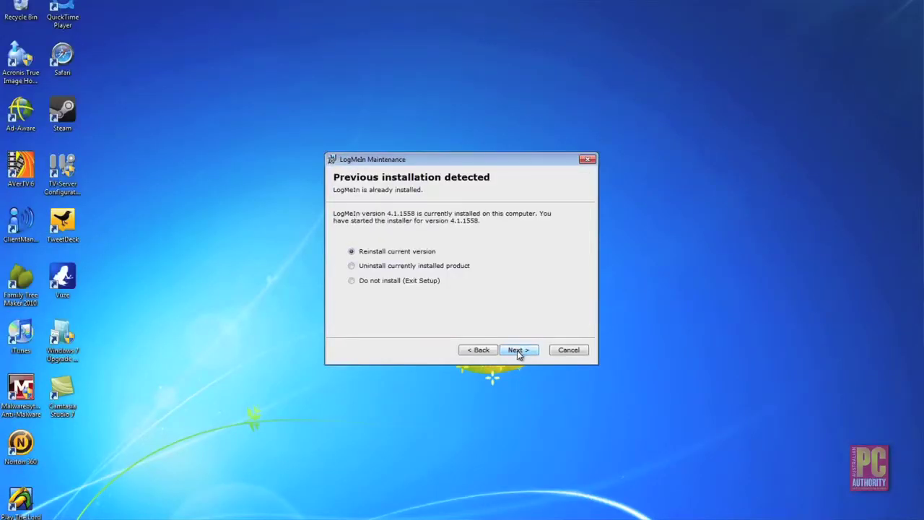
click(518, 351)
click(519, 352)
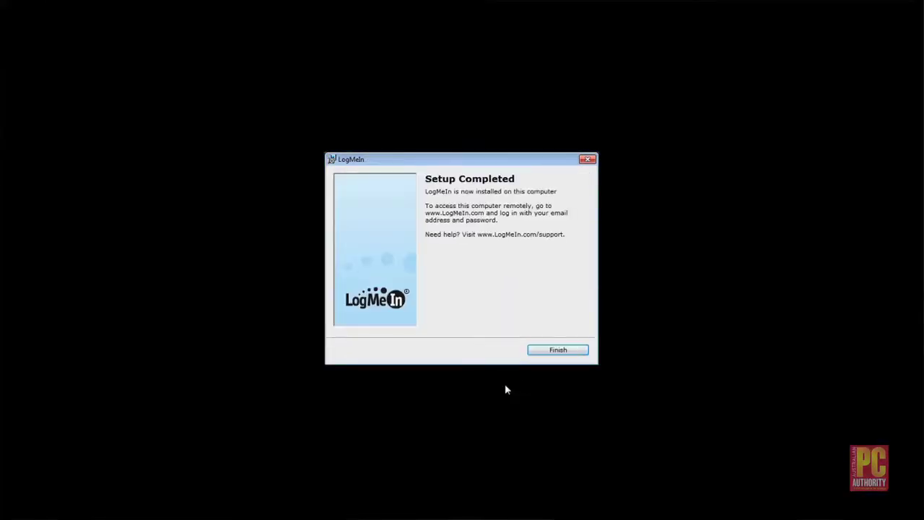
click(554, 352)
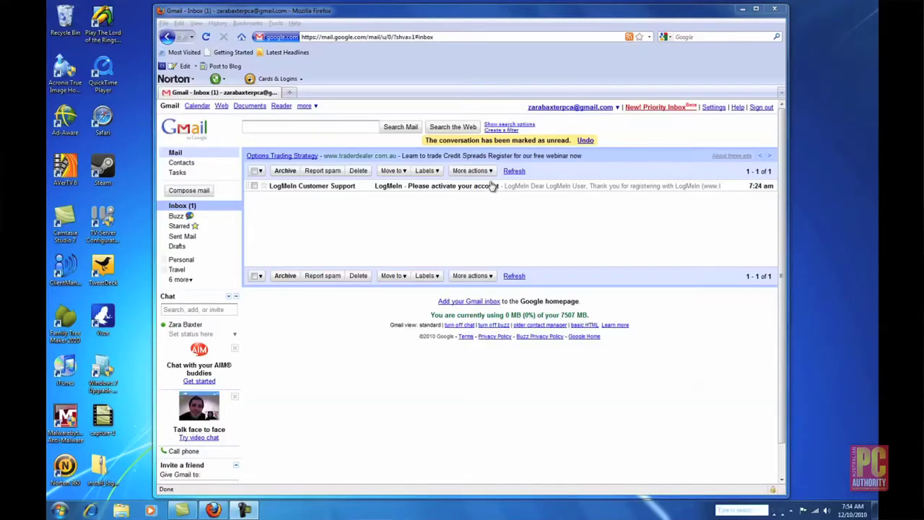
Open the 'LogMeIn - Please activate your account' e-mail, follow its verification link, and reach the LogMeIn login page.
click(490, 187)
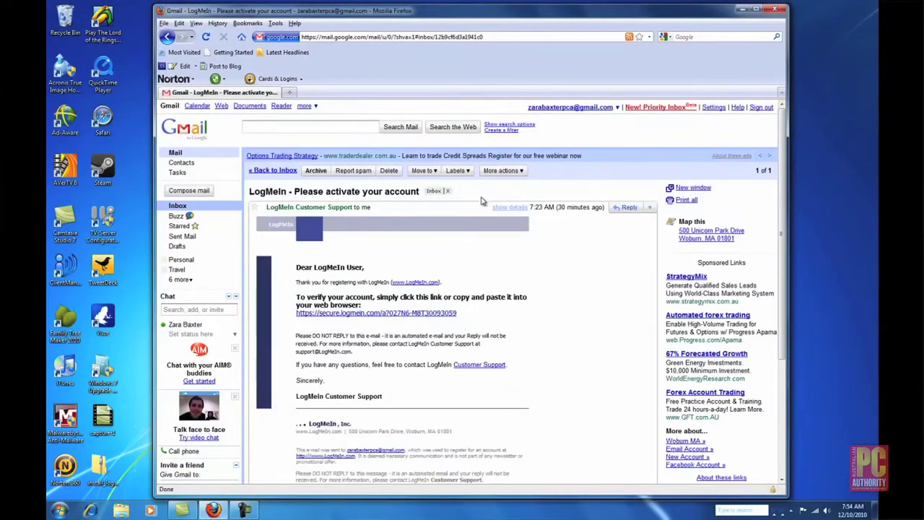
click(425, 314)
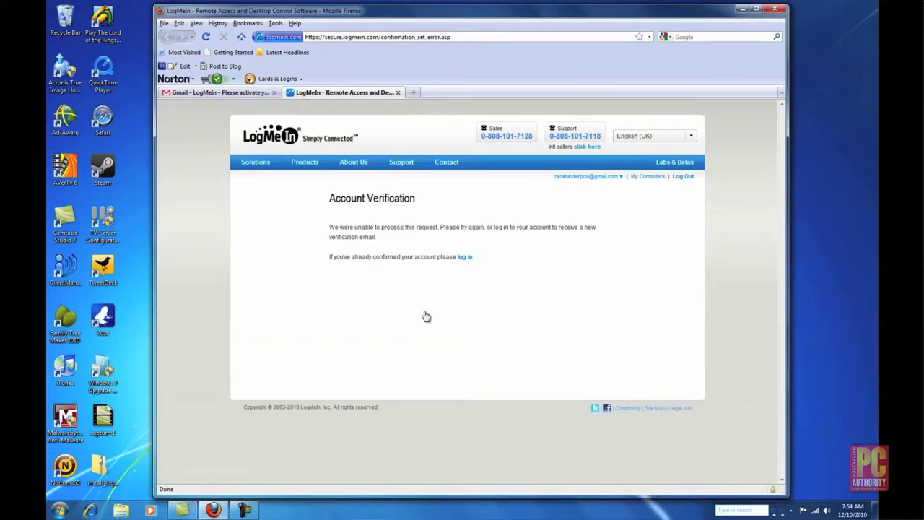
click(466, 258)
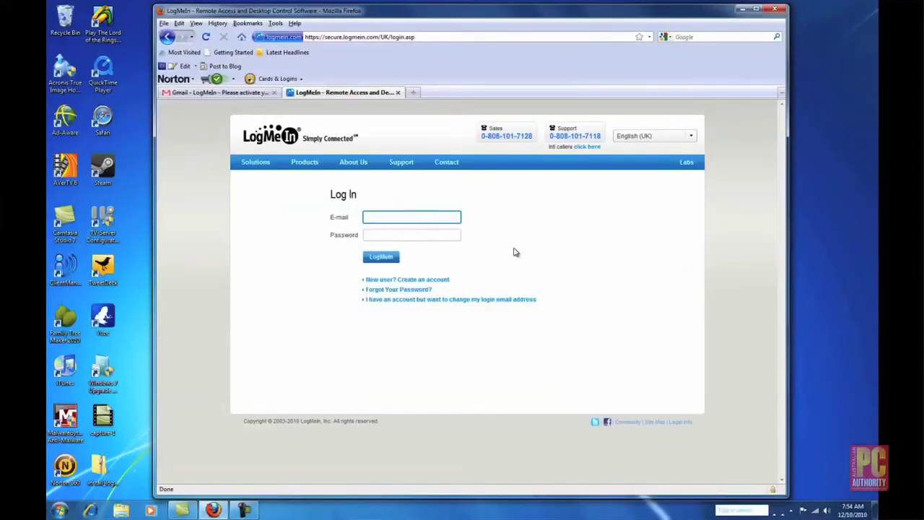
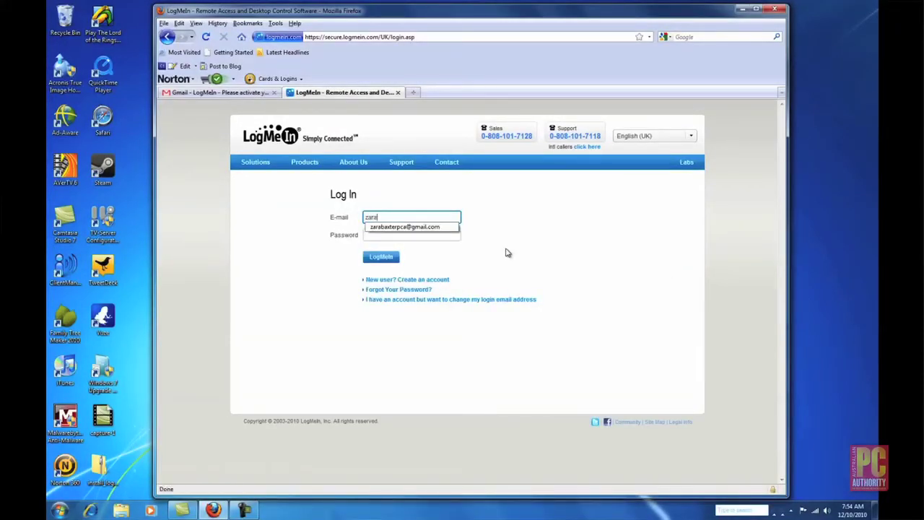
Fill in the LogMeIn account e-mail from its saved suggestion, then move to the Password field.
click(437, 227)
click(402, 235)
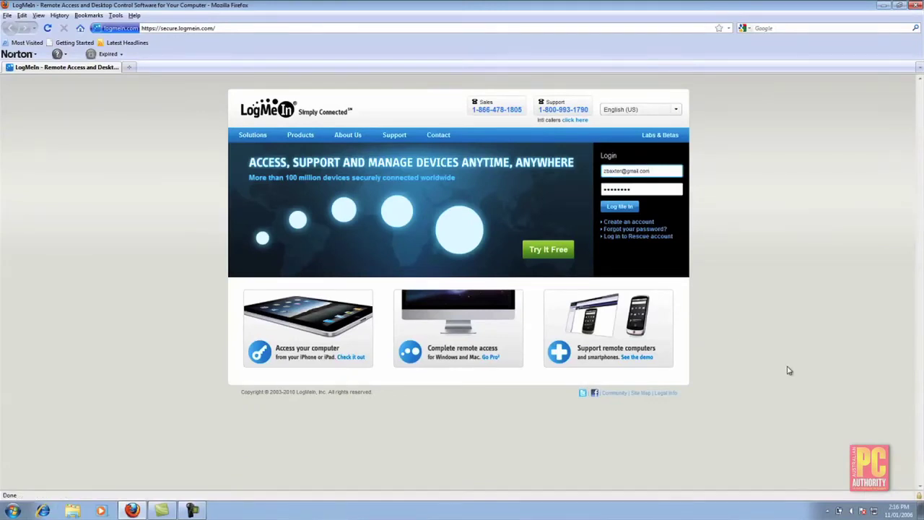
Log in and launch Remote Control for the online Windows PC under My Computers.
click(618, 207)
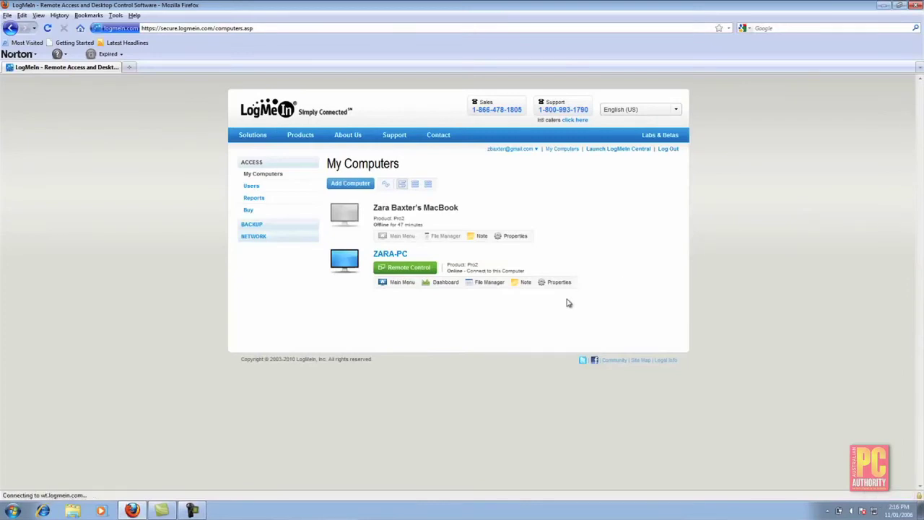
click(407, 267)
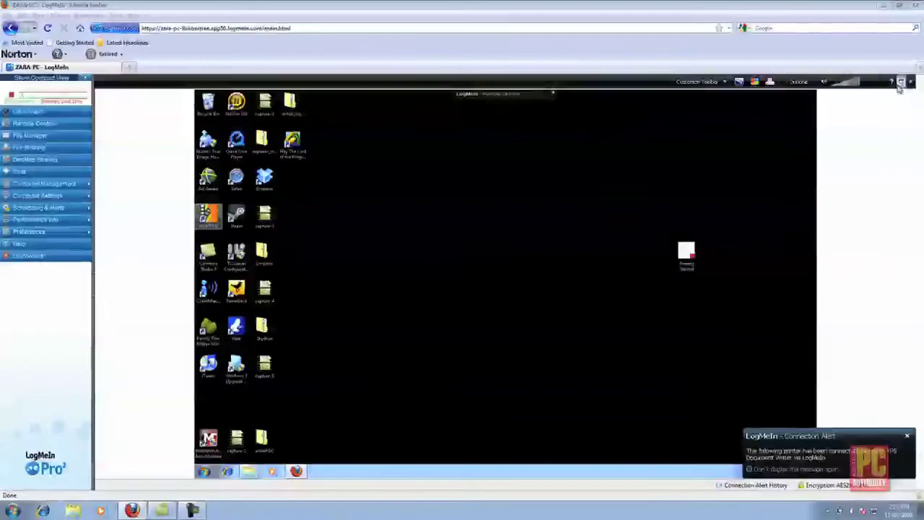
Switch the remote desktop view to full screen and close the printer Connection Alert.
click(898, 89)
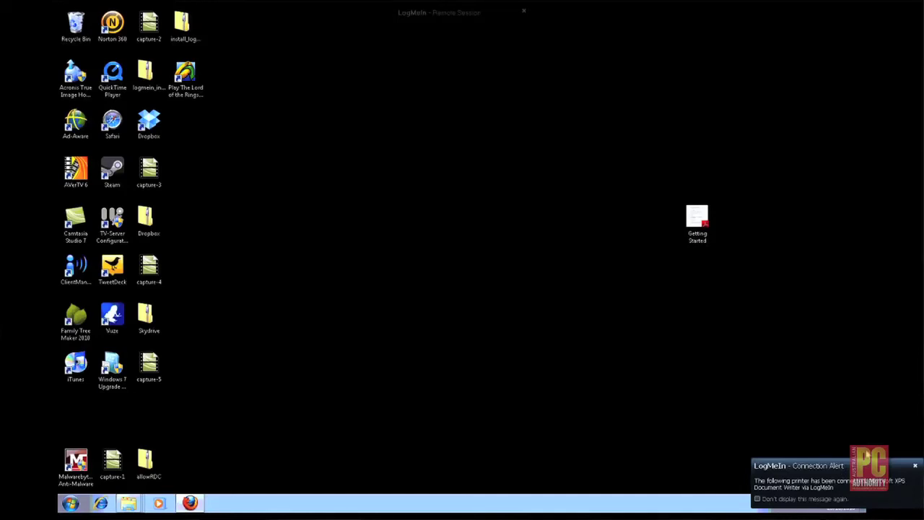
click(916, 467)
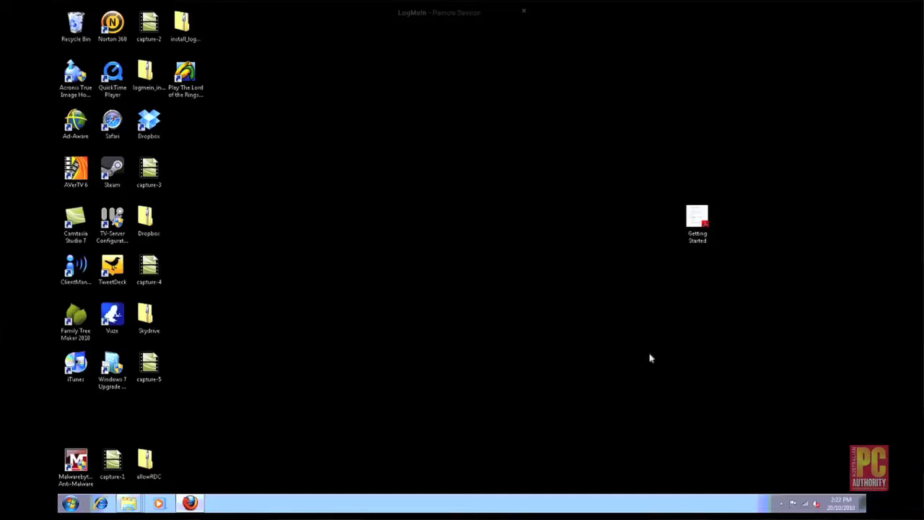